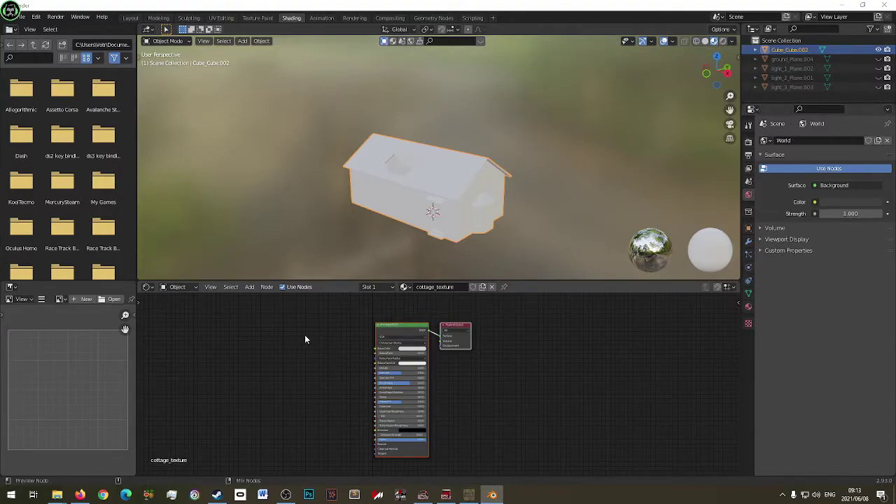
# Run Principled Texture Setup with cottage_diffuse.png and cottage_normal.png from the cottage_textures folder.
pyautogui.hotkey('ctrl', 'shift', 't')
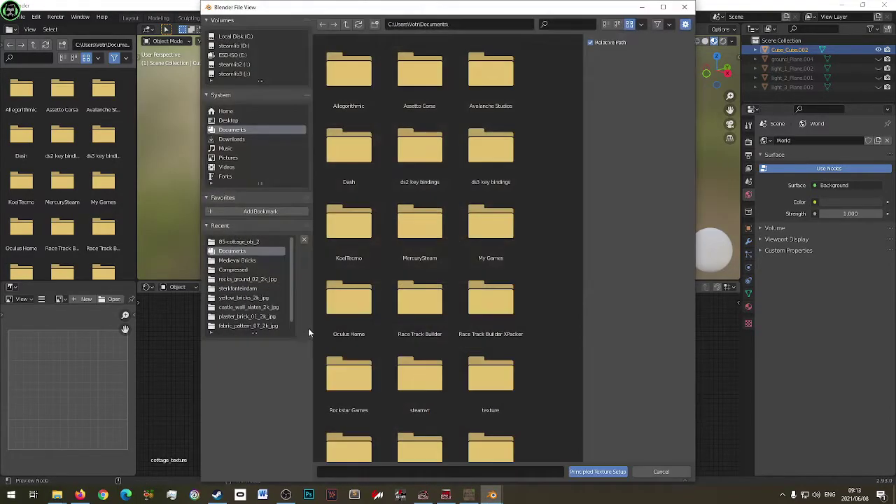
pyautogui.click(239, 242)
pyautogui.click(239, 272)
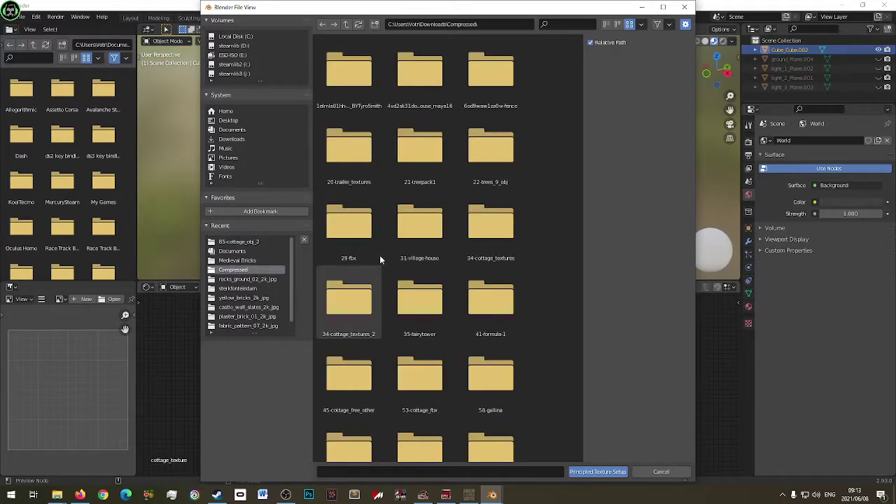
pyautogui.scroll(-1, 388, 319)
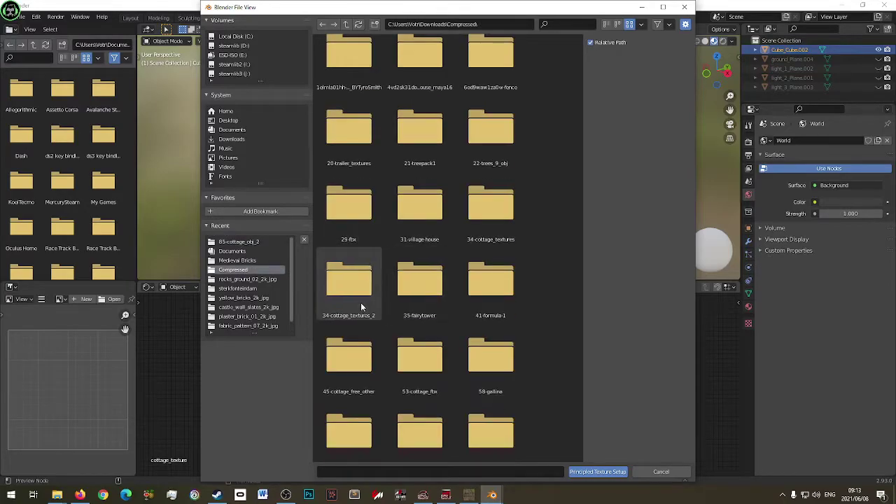
pyautogui.doubleClick(360, 297)
pyautogui.doubleClick(356, 70)
pyautogui.moveTo(452, 131); pyautogui.dragTo(318, 38)
pyautogui.click(597, 472)
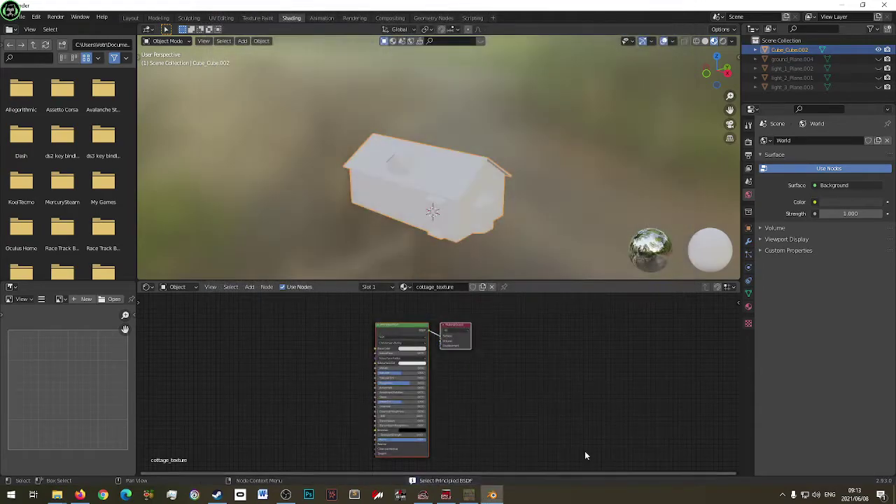
pyautogui.scroll(-4, 334, 348)
pyautogui.scroll(3, 357, 358)
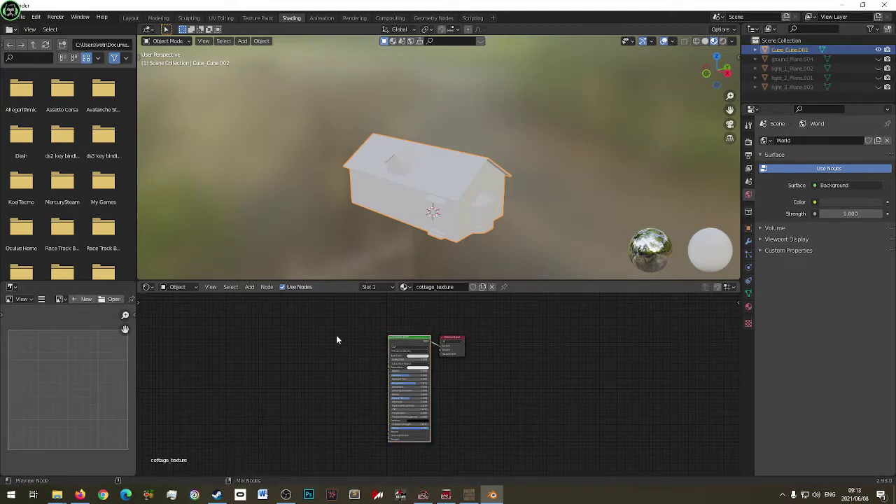
# Reapply Principled Texture Setup with both cottage textures and orbit to view the textured cottage.
pyautogui.hotkey('ctrl', 'shift', 't')
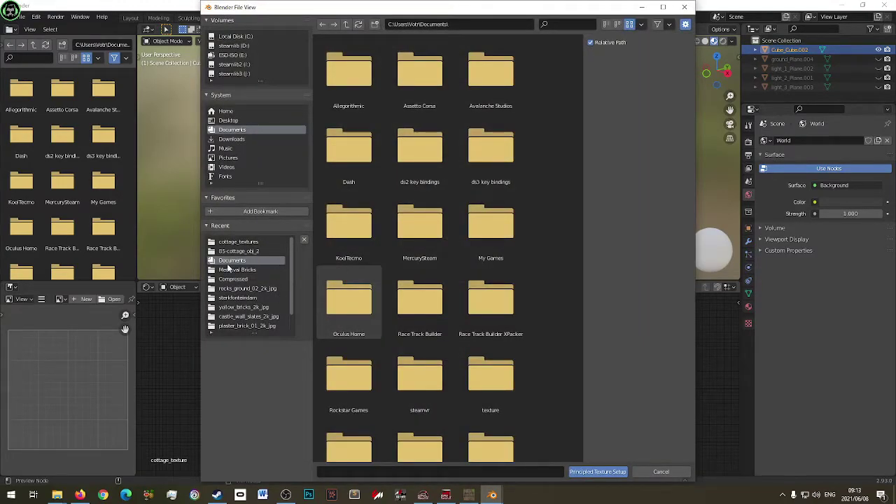
pyautogui.click(238, 241)
pyautogui.moveTo(459, 112); pyautogui.dragTo(379, 87)
pyautogui.click(598, 472)
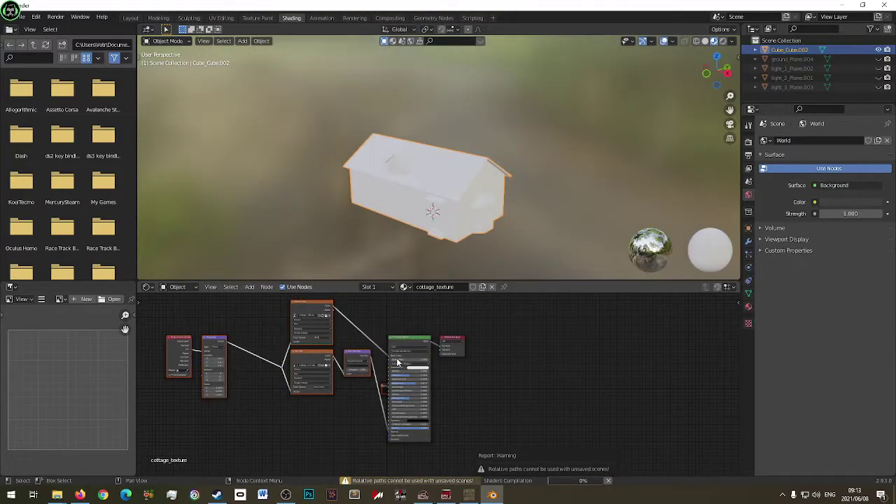
pyautogui.moveTo(418, 222); pyautogui.dragTo(505, 228, button='middle')
pyautogui.click(552, 362)
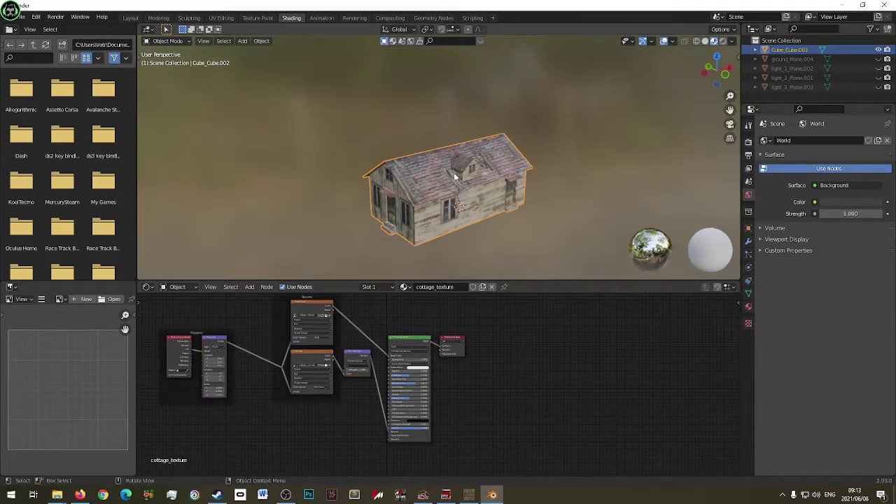
# Start an FBX export named samplehouse1.fbx.
pyautogui.click(16, 18)
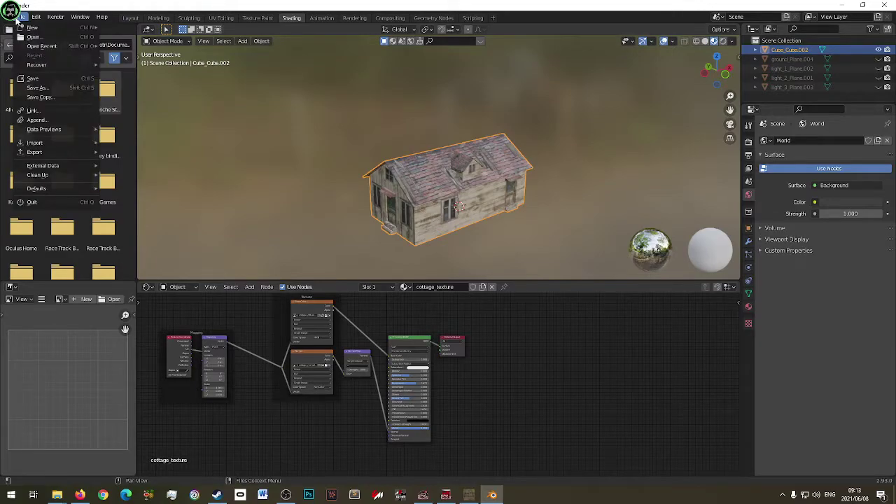
pyautogui.moveTo(61, 153)
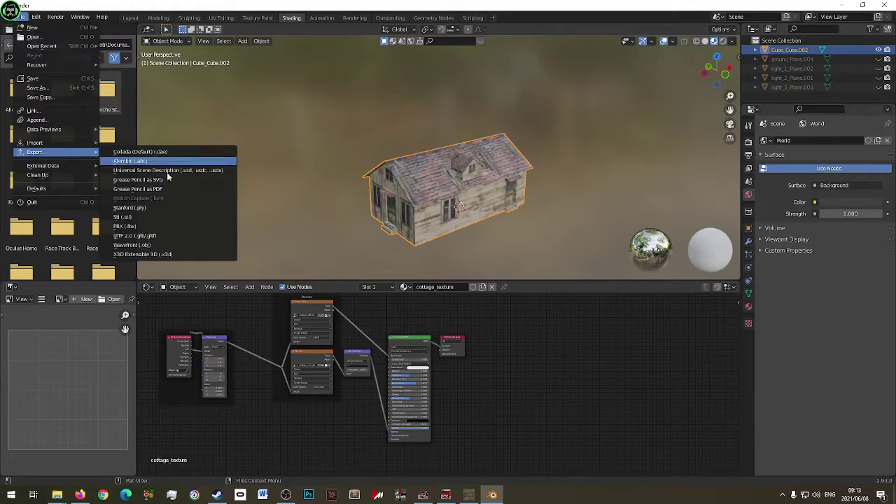
pyautogui.click(166, 227)
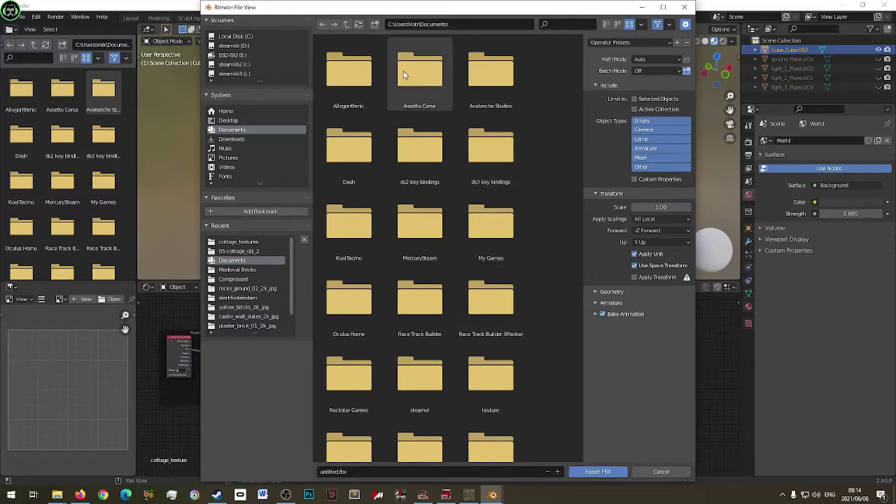
pyautogui.click(348, 473)
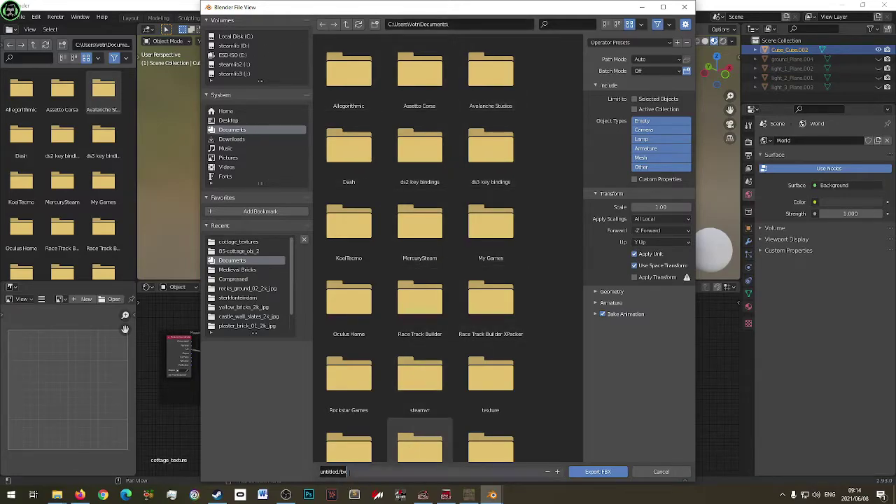
pyautogui.write('samplehouse1')
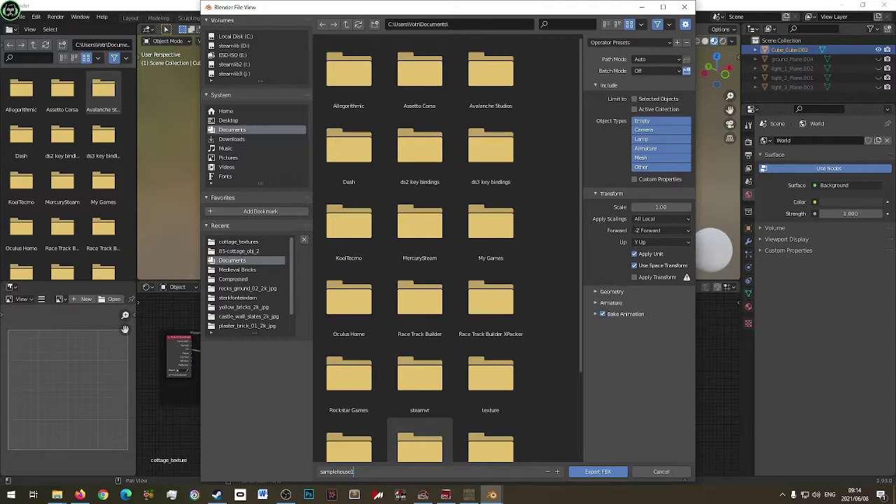
pyautogui.press('Return')
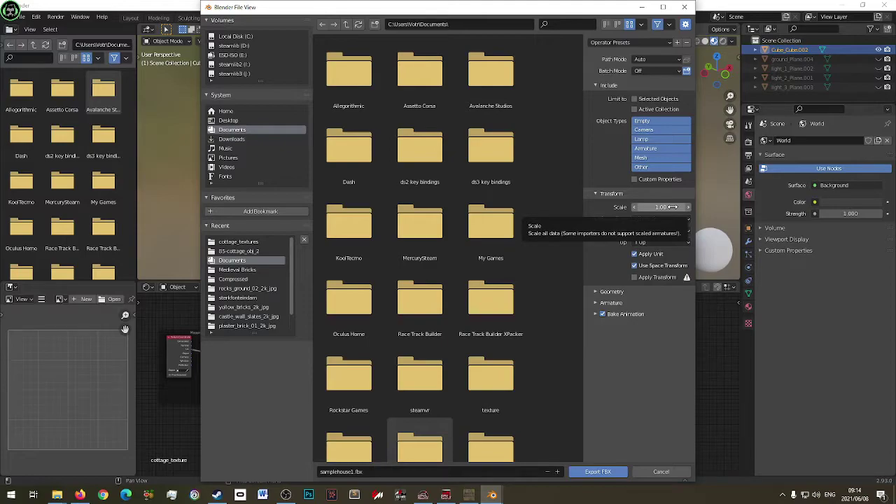
# Export at 0.01 scale limited to selected objects, then close the terrain editor window.
pyautogui.click(672, 207)
pyautogui.write('0.0')
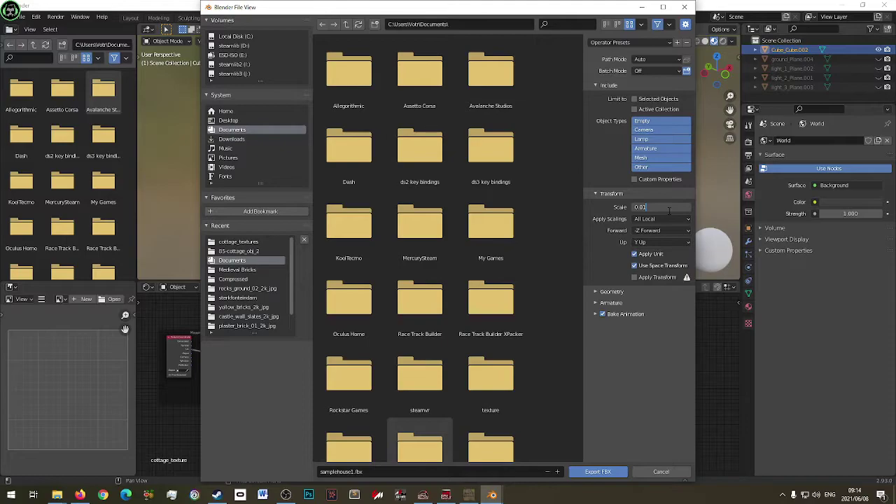
pyautogui.write('1')
pyautogui.press('Return')
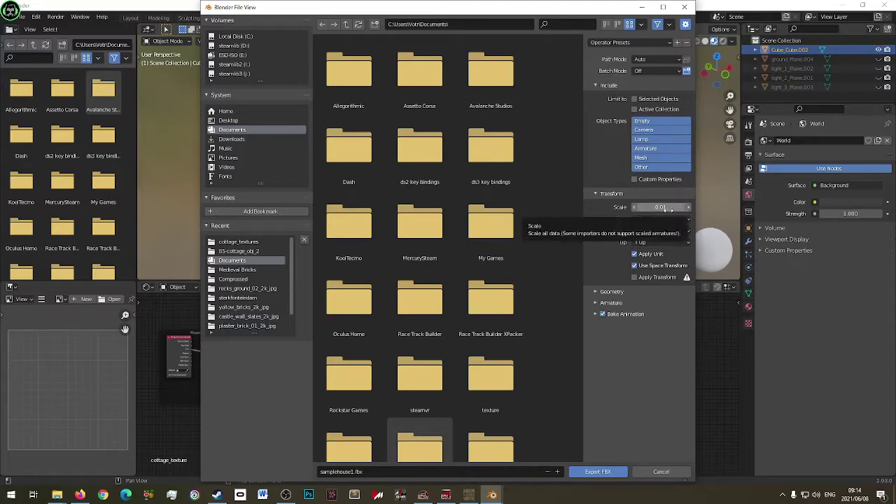
pyautogui.click(634, 99)
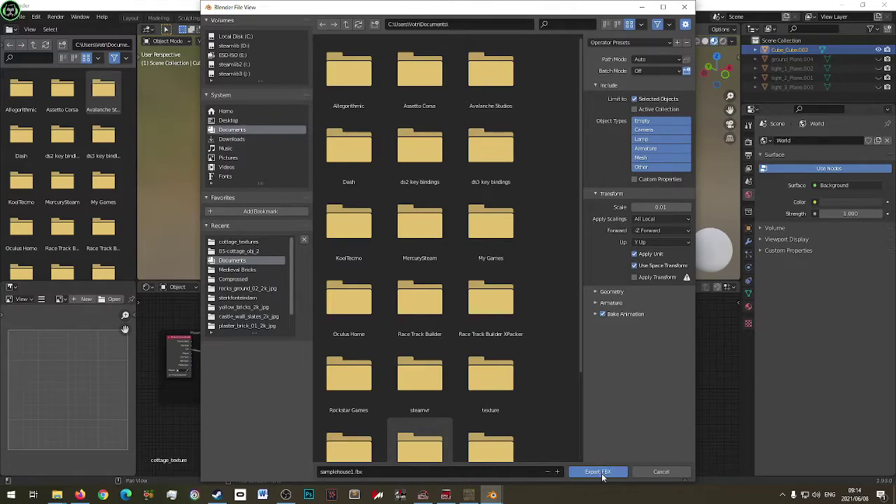
pyautogui.click(599, 473)
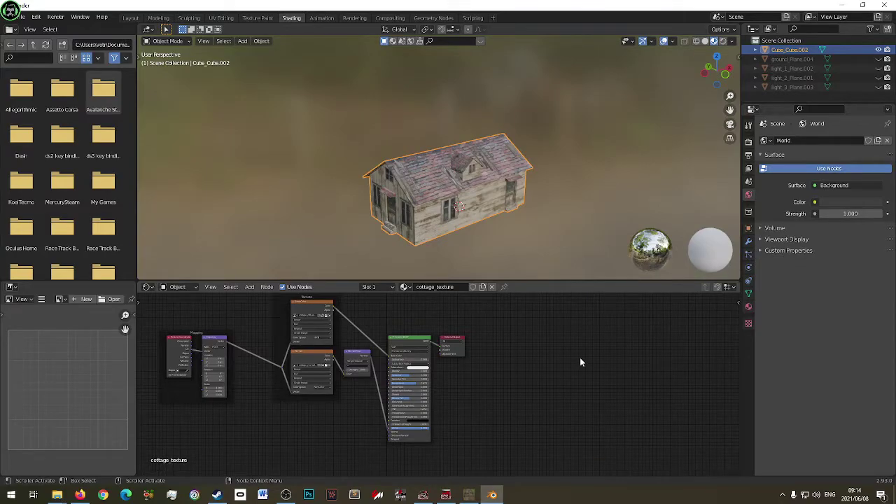
pyautogui.click(470, 495)
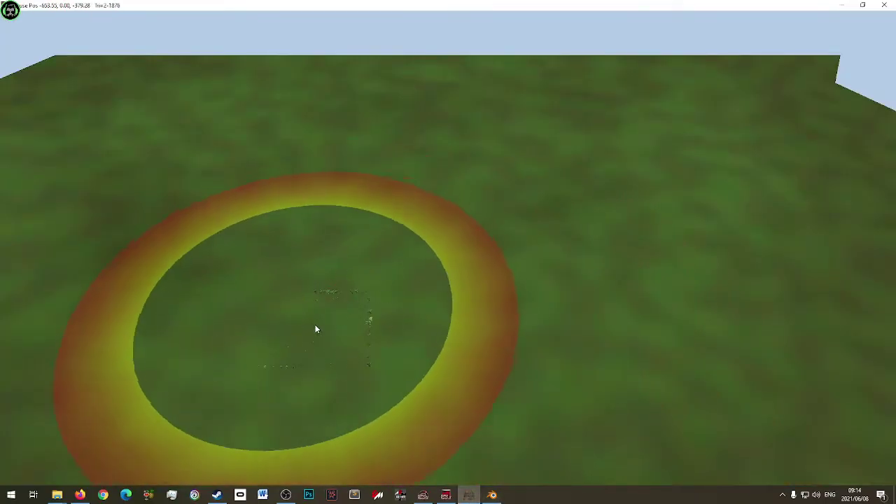
pyautogui.click(885, 5)
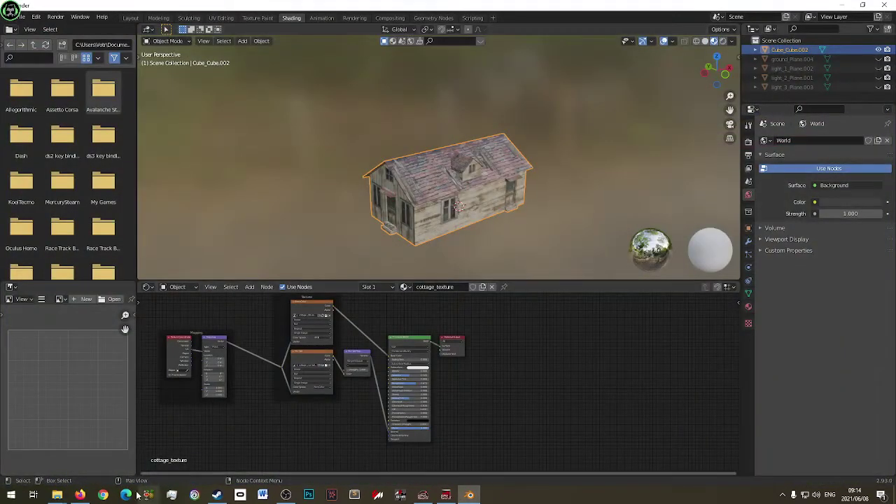
# Launch Race Track Builder's XPacker tool from the Steam library and select the default XPack name.
pyautogui.click(217, 495)
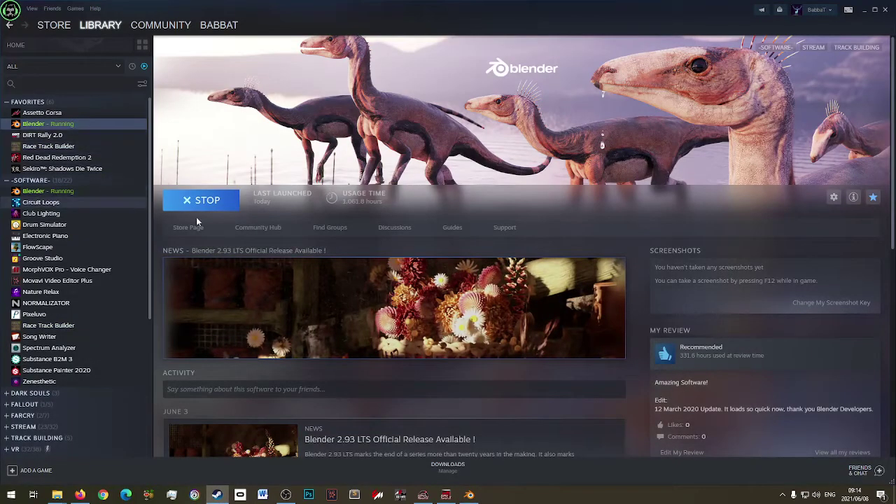
pyautogui.click(48, 146)
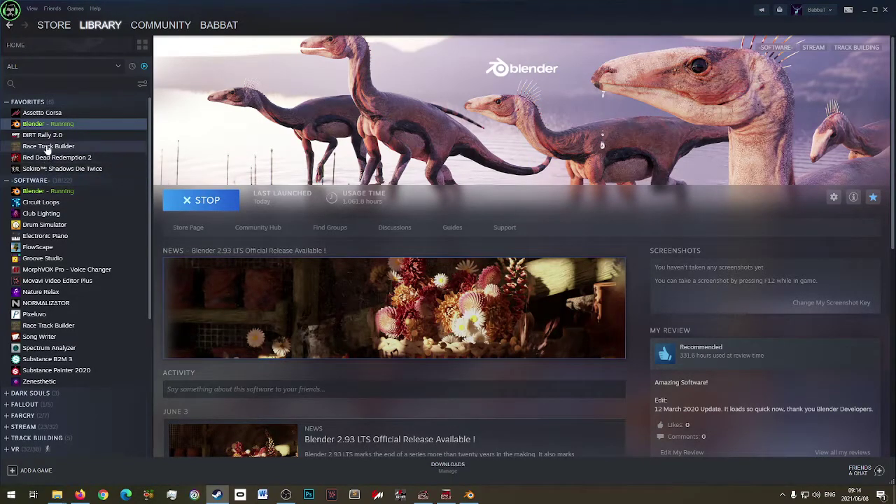
pyautogui.click(198, 205)
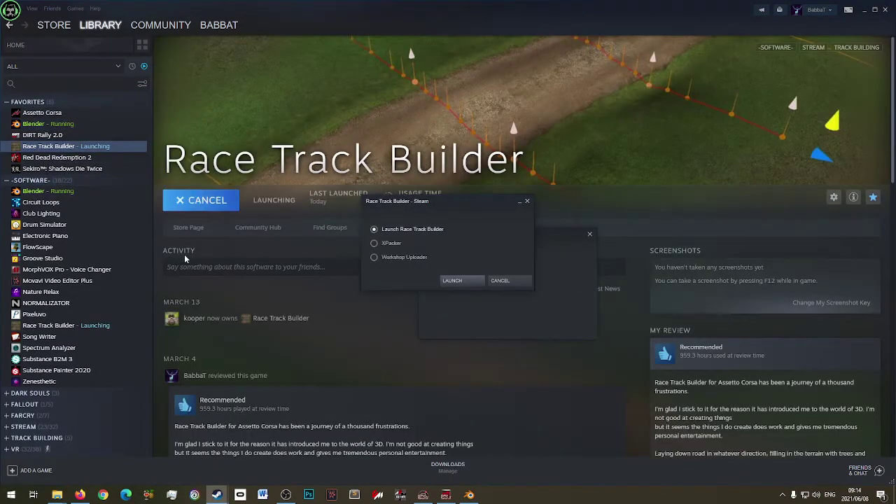
pyautogui.click(391, 243)
pyautogui.click(453, 280)
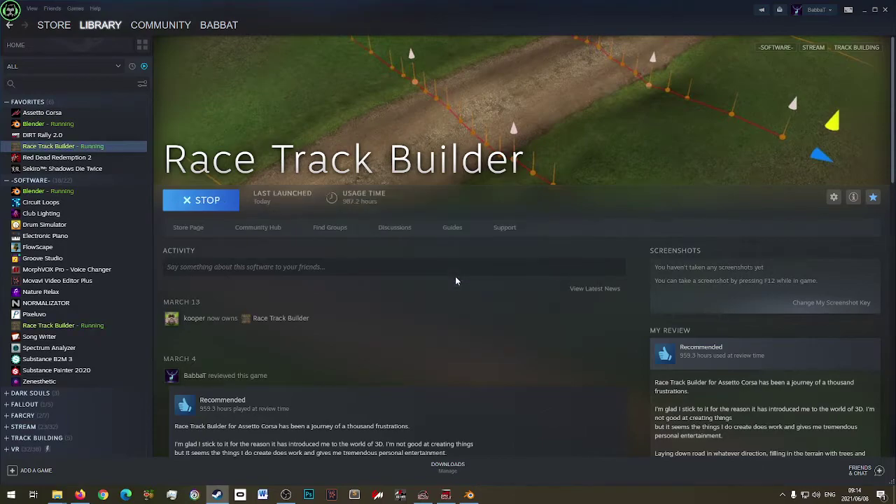
pyautogui.doubleClick(155, 131)
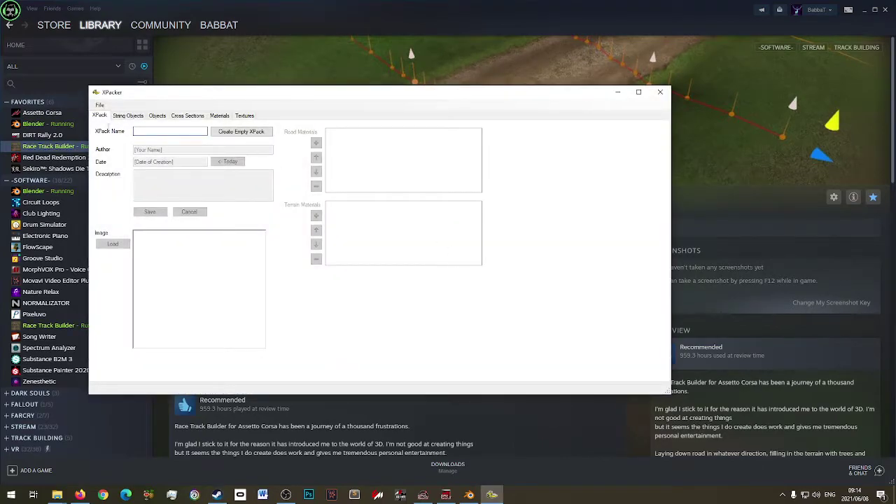
# Name the XPack samplehouse1 and create it as an empty XPack.
pyautogui.write('s')
pyautogui.click(252, 133)
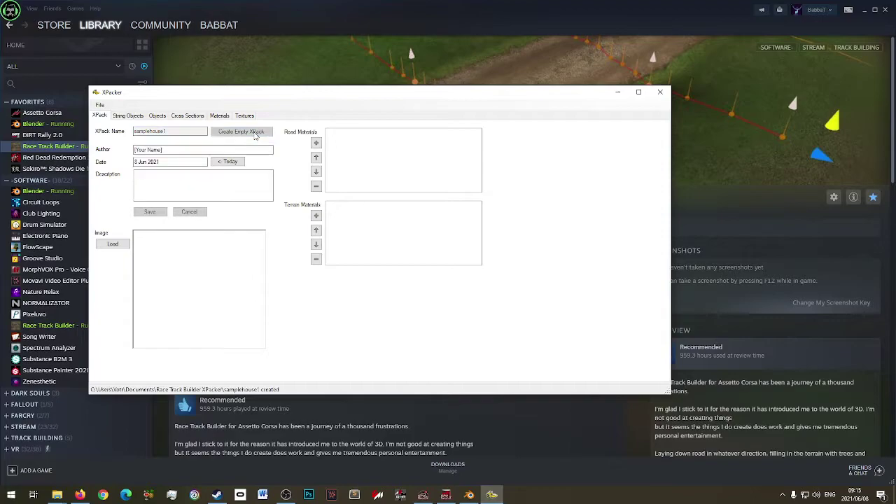
pyautogui.click(157, 116)
# Add a new object from file, picking samplehouse1.fbx in the Documents folder.
pyautogui.click(102, 373)
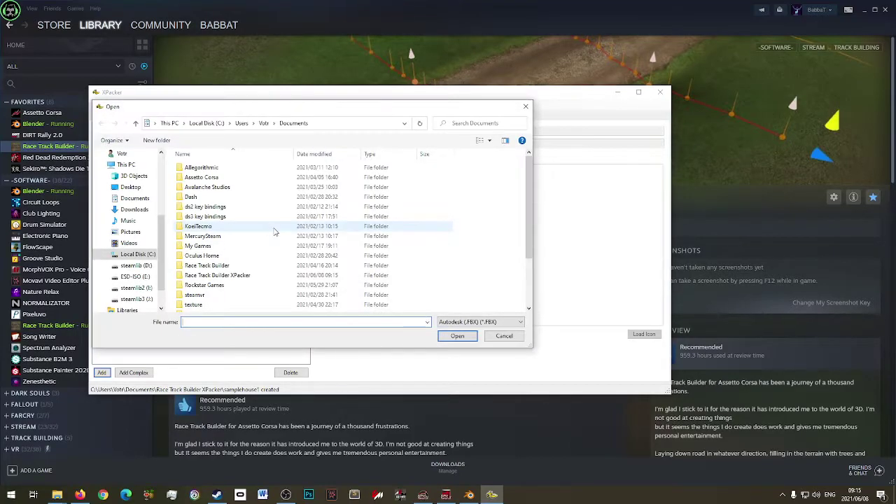
pyautogui.click(135, 198)
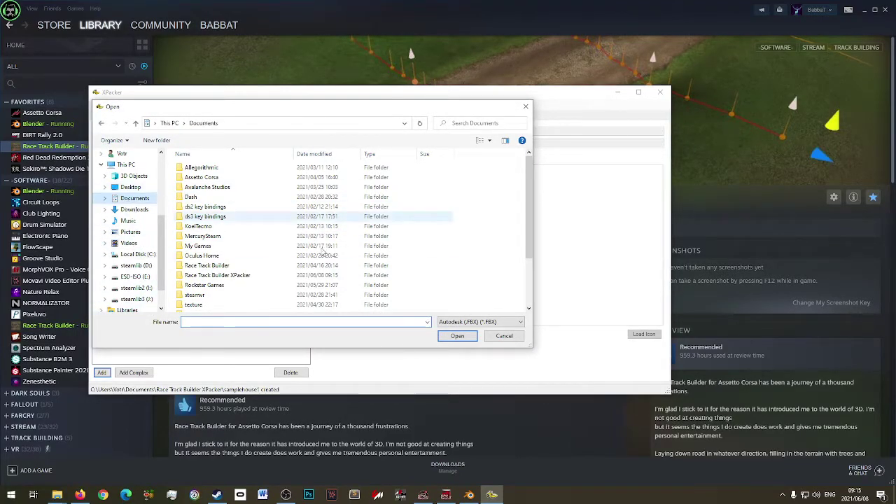
pyautogui.scroll(-3, 528, 254)
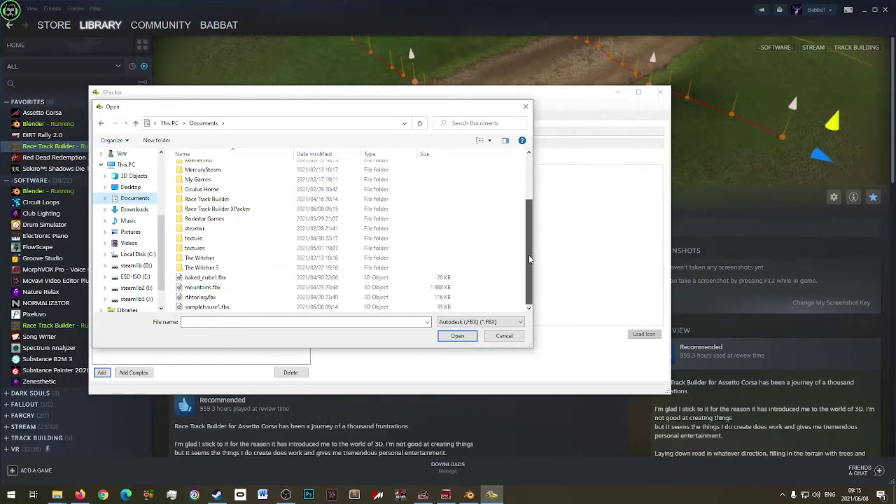
pyautogui.click(226, 306)
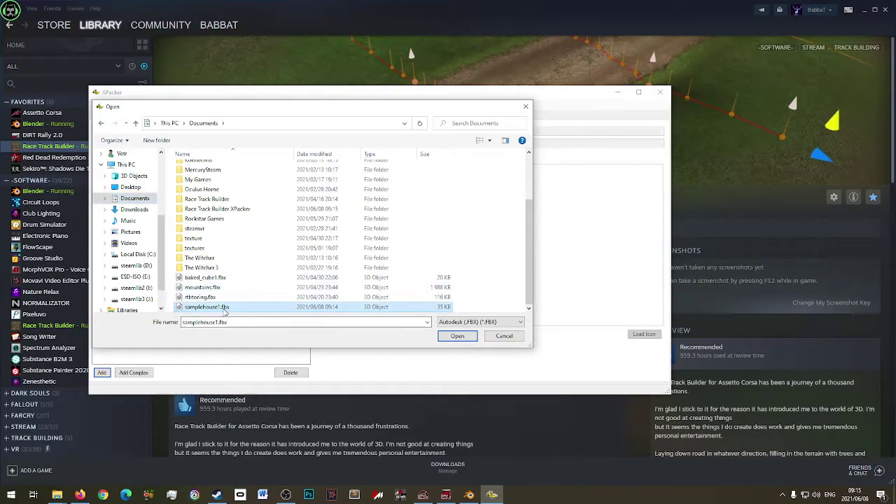
# Load samplehouse1.fbx, set group SampleHouse1 and shadow to Casts, and save the object.
pyautogui.doubleClick(223, 308)
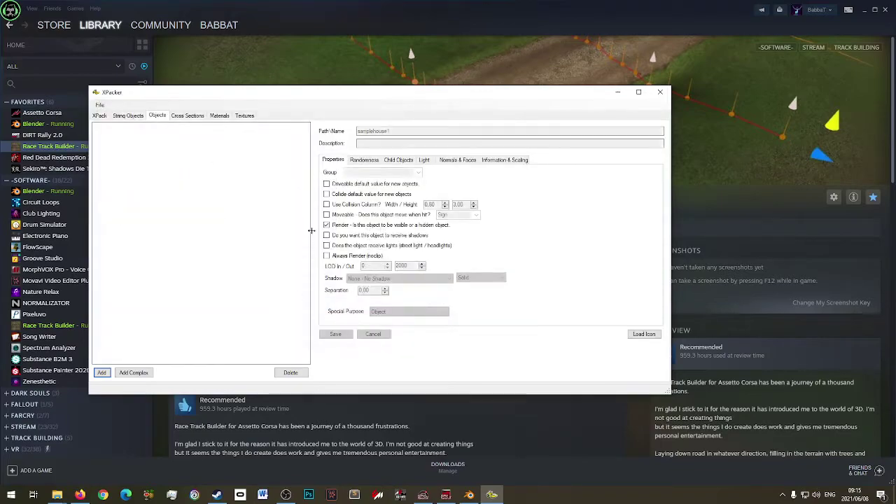
pyautogui.click(376, 173)
pyautogui.write('SampleHouse')
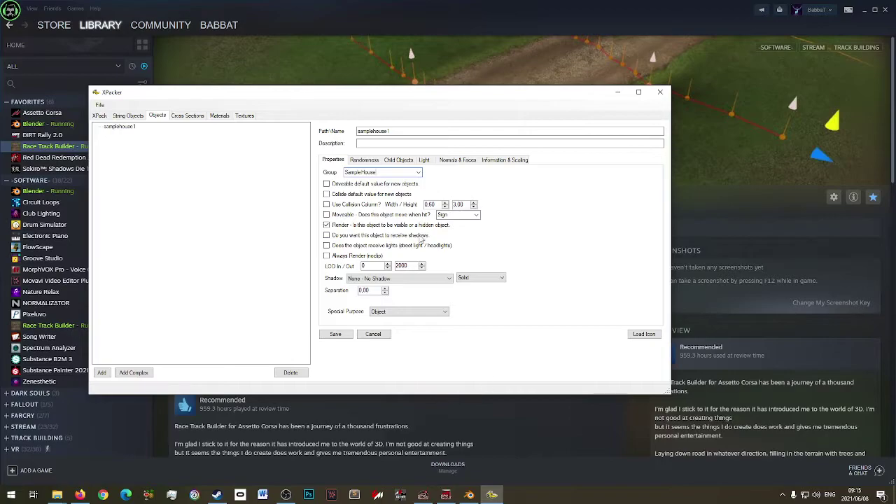
pyautogui.click(391, 175)
pyautogui.write('1')
pyautogui.doubleClick(385, 172)
pyautogui.click(403, 279)
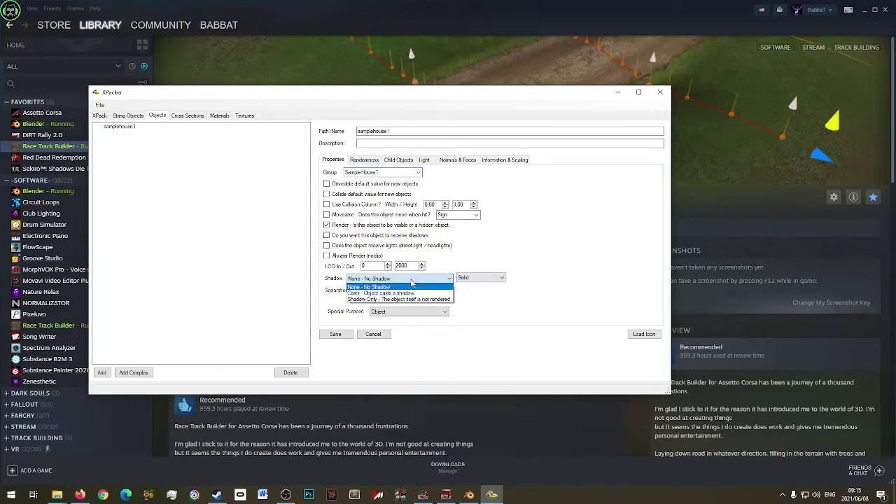
pyautogui.click(405, 293)
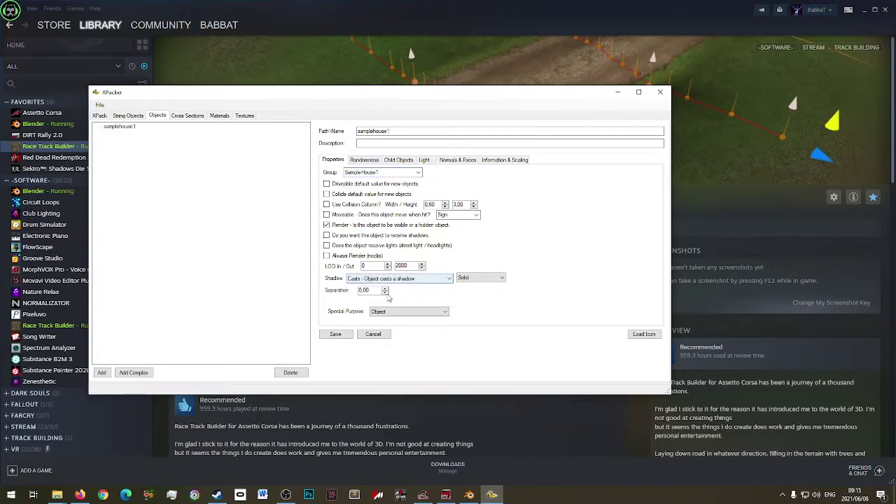
pyautogui.click(336, 335)
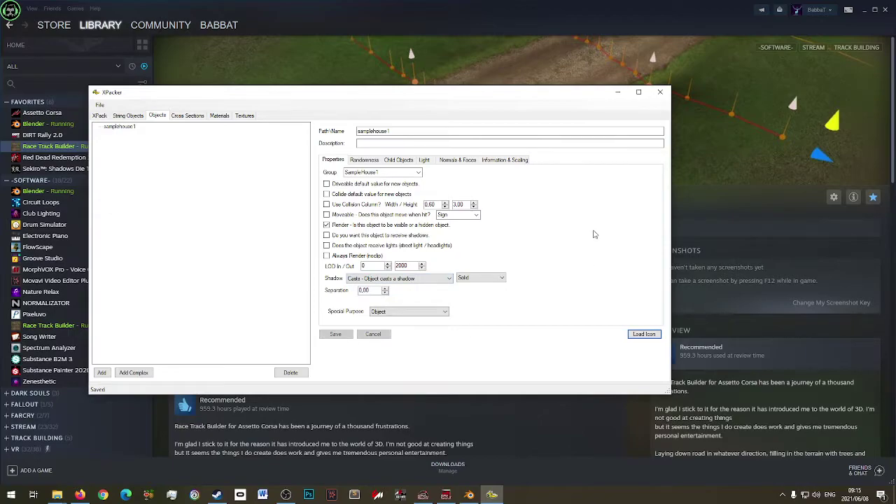
# Browse the object's Randomness, Child Objects, Lights and Normals & Faces tabs.
pyautogui.click(365, 160)
pyautogui.click(397, 161)
pyautogui.click(423, 160)
pyautogui.click(449, 161)
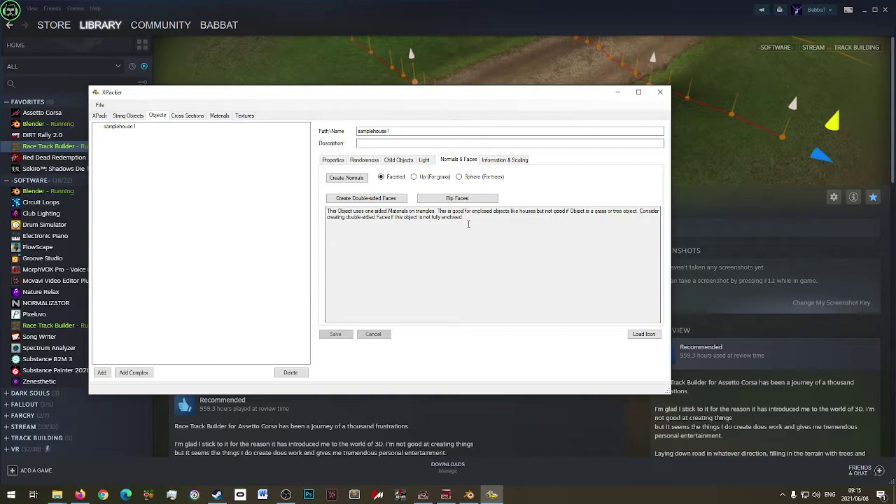
# Check samplehouse1's dimensions and materials under Information & Scaling, then return to Properties.
pyautogui.click(499, 160)
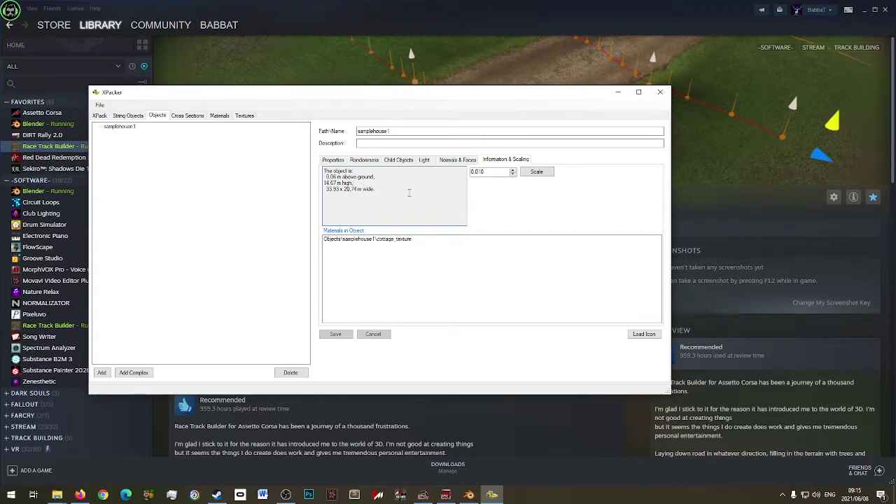
pyautogui.click(384, 194)
pyautogui.click(333, 161)
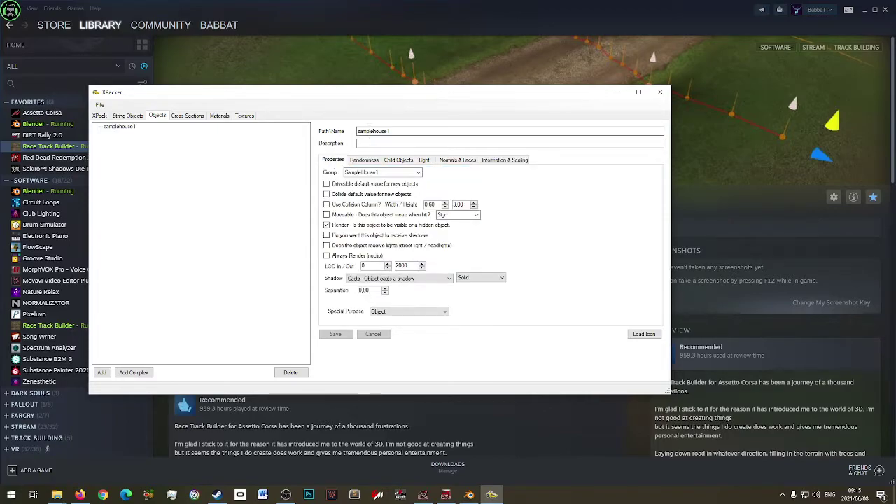
# View cottage_texture's Diffuse Only settings on the Materials page, then bring Steam forward.
pyautogui.click(188, 117)
pyautogui.click(220, 116)
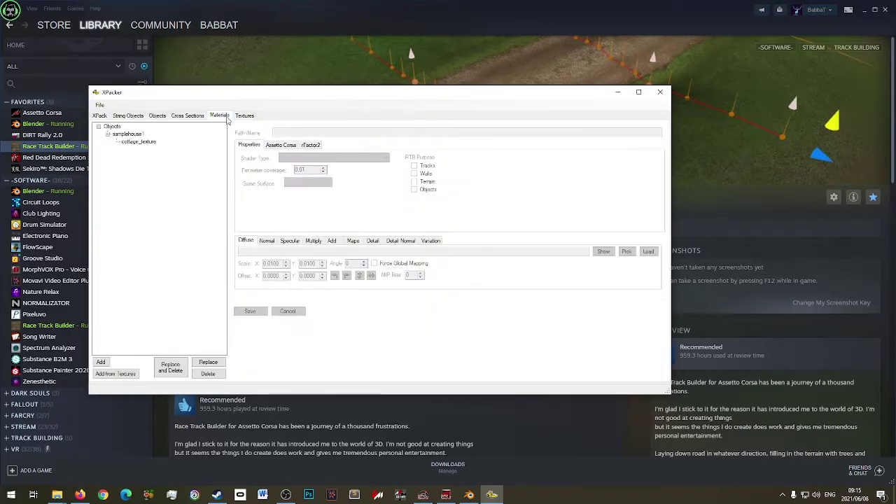
pyautogui.click(138, 142)
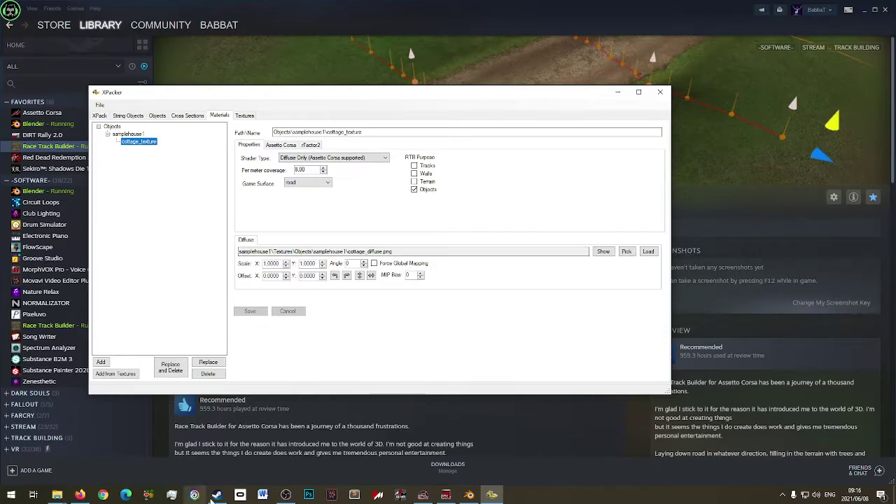
pyautogui.moveTo(217, 495)
pyautogui.click(220, 452)
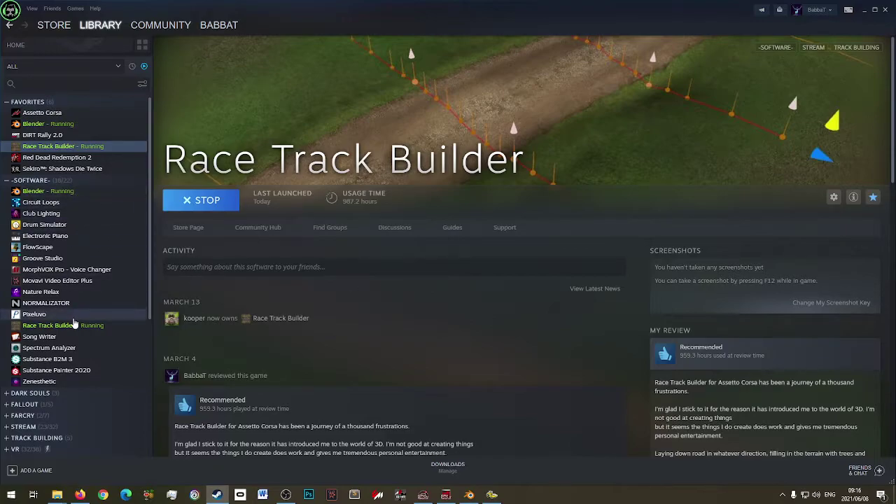
# Launch Substance B2M 3 from the Steam library and show the cottage_textures Explorer window.
pyautogui.click(70, 371)
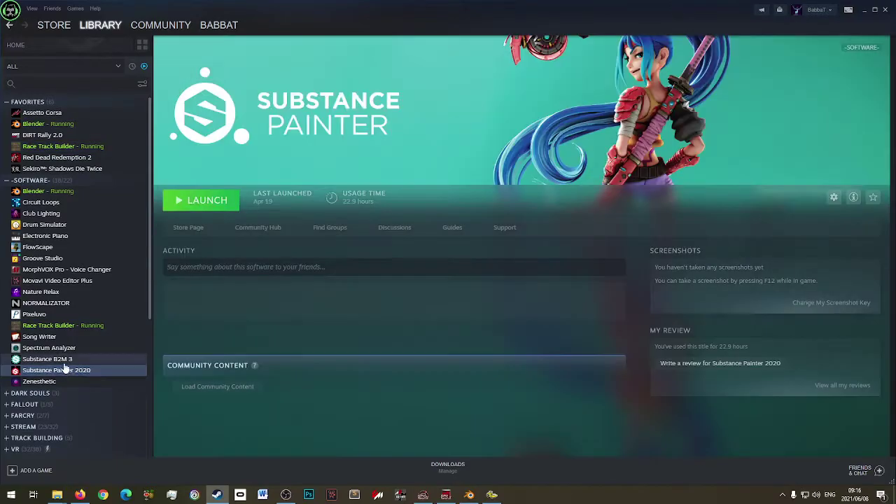
pyautogui.click(69, 359)
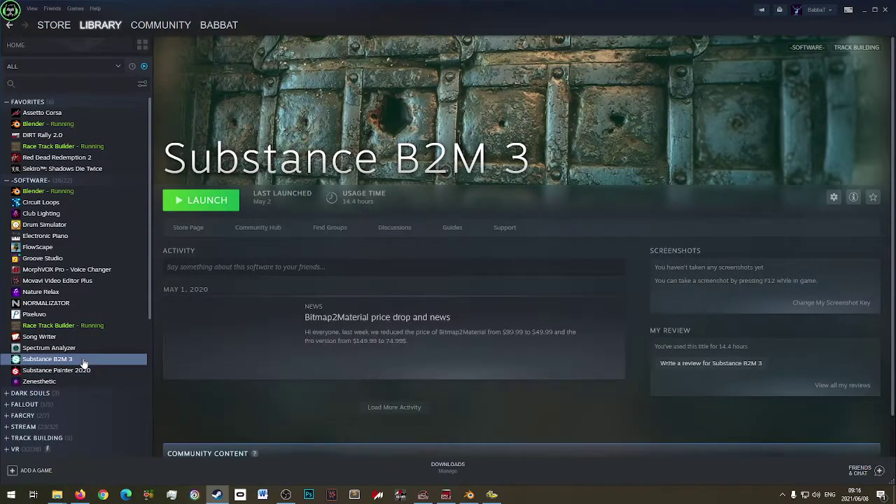
pyautogui.click(207, 205)
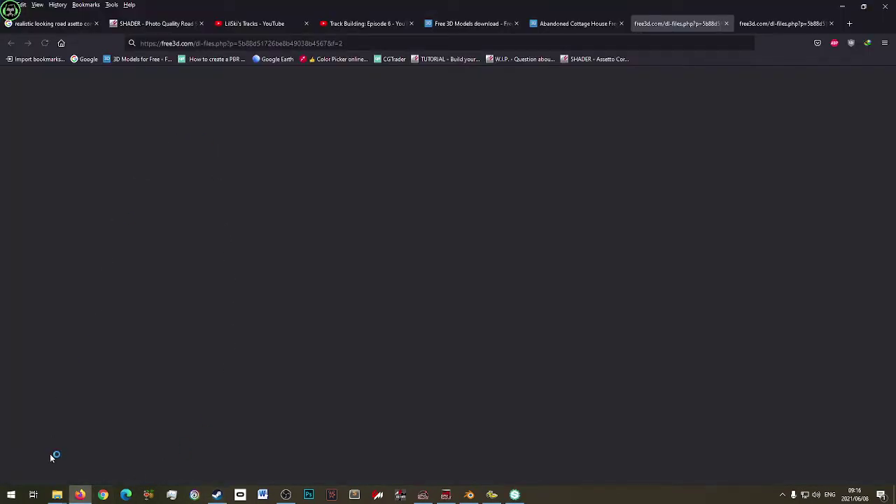
pyautogui.moveTo(56, 495)
pyautogui.click(153, 445)
pyautogui.click(234, 192)
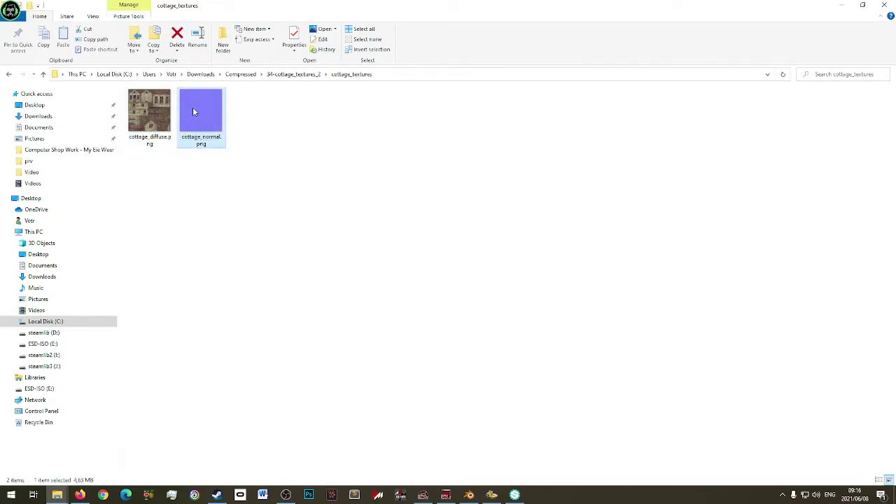
# Deselect cottage_normal.png and switch to the Bitmap2Material 3.1 window.
pyautogui.click(276, 185)
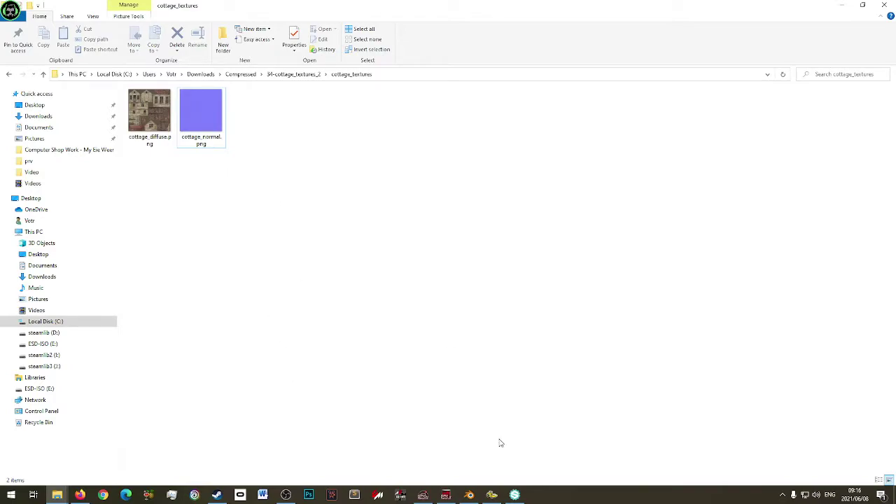
pyautogui.click(522, 498)
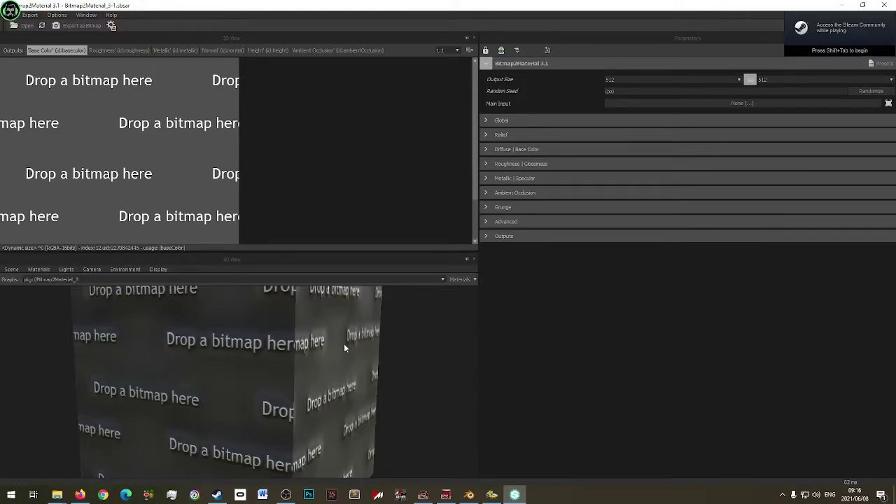
# Drag the cottage textures into Bitmap2Material and load cottage_diffuse.png as the Main Input.
pyautogui.click(133, 454)
pyautogui.moveTo(283, 203); pyautogui.dragTo(358, 165)
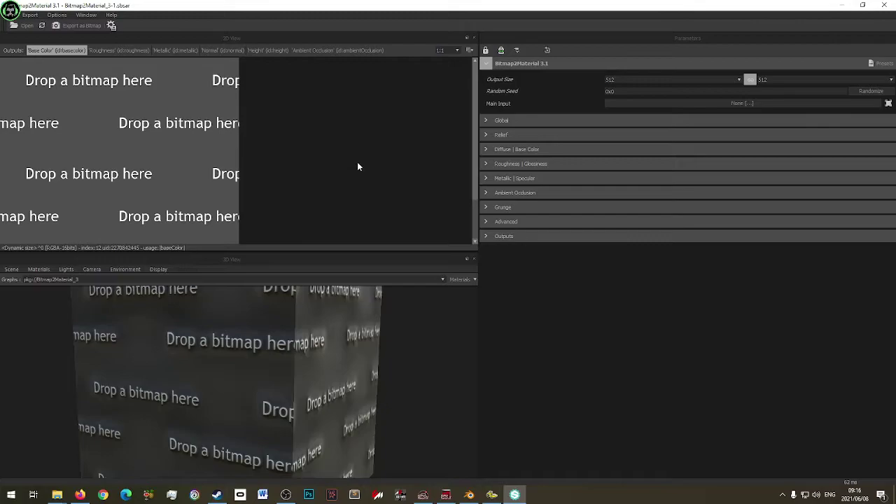
pyautogui.click(416, 178)
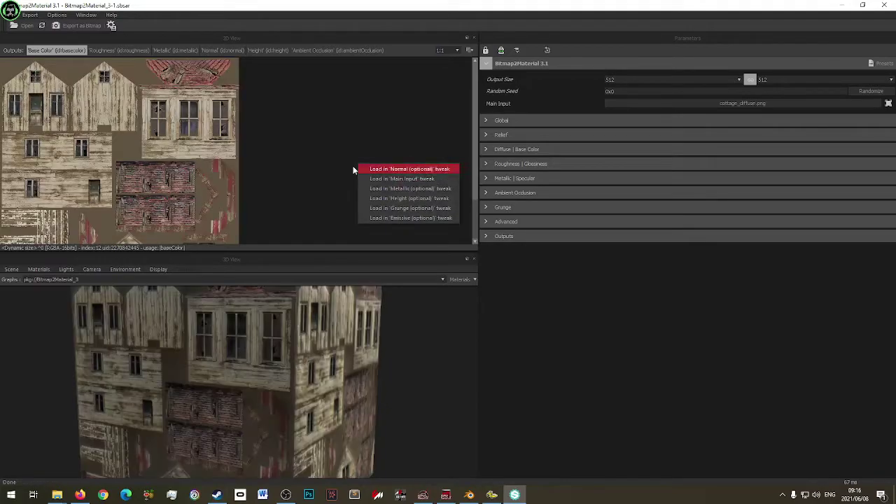
# Review the generated Roughness, Metallic and Normal maps, then return to the Bitmap2Material window.
pyautogui.click(126, 54)
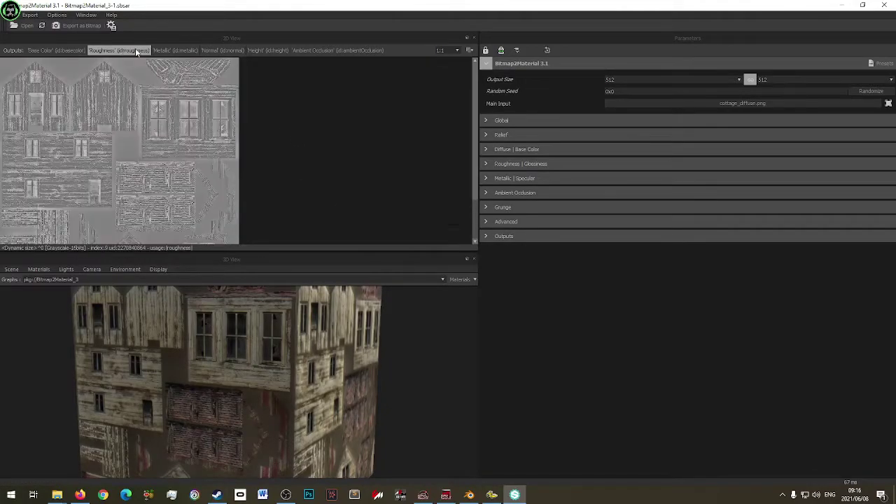
pyautogui.click(174, 50)
pyautogui.click(213, 50)
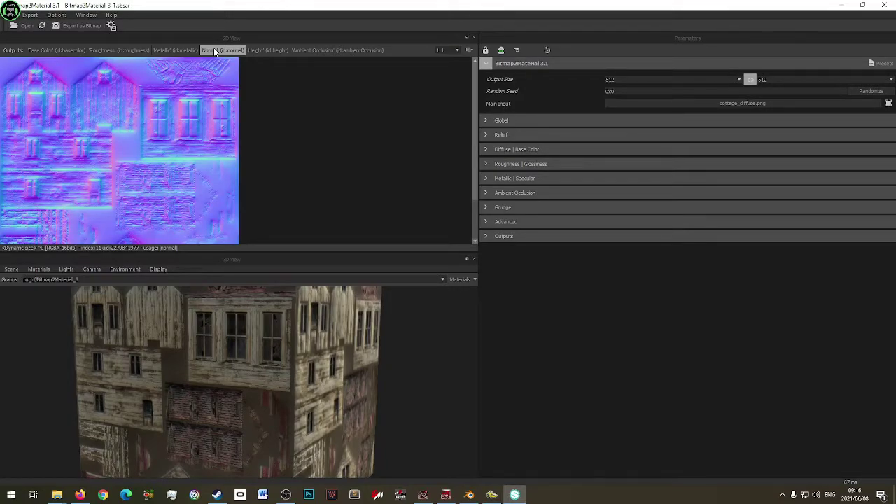
pyautogui.click(33, 496)
pyautogui.moveTo(56, 496)
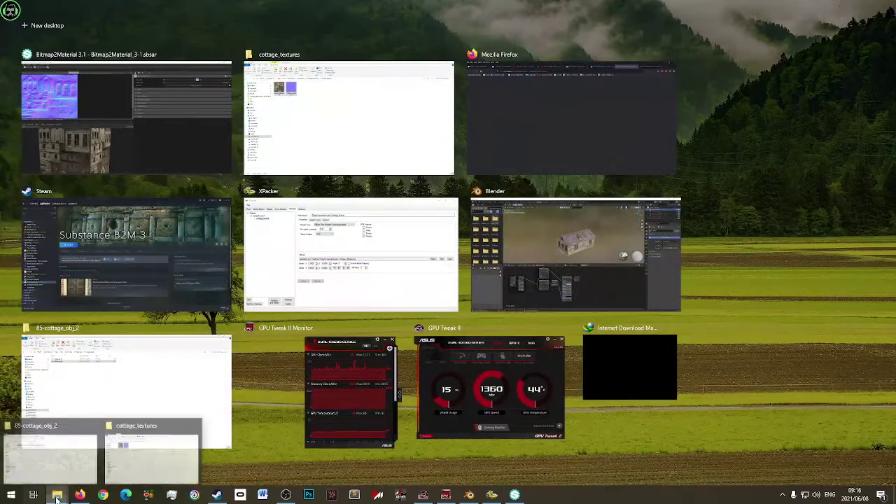
pyautogui.press('Escape')
pyautogui.click(33, 495)
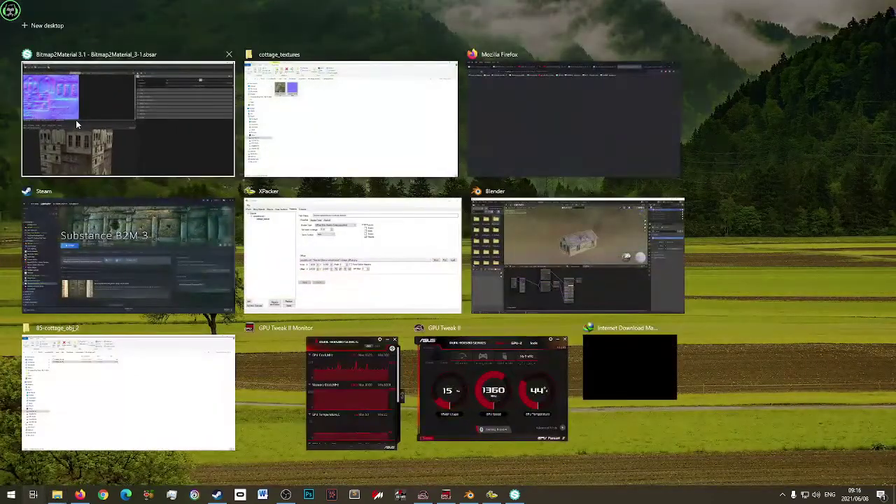